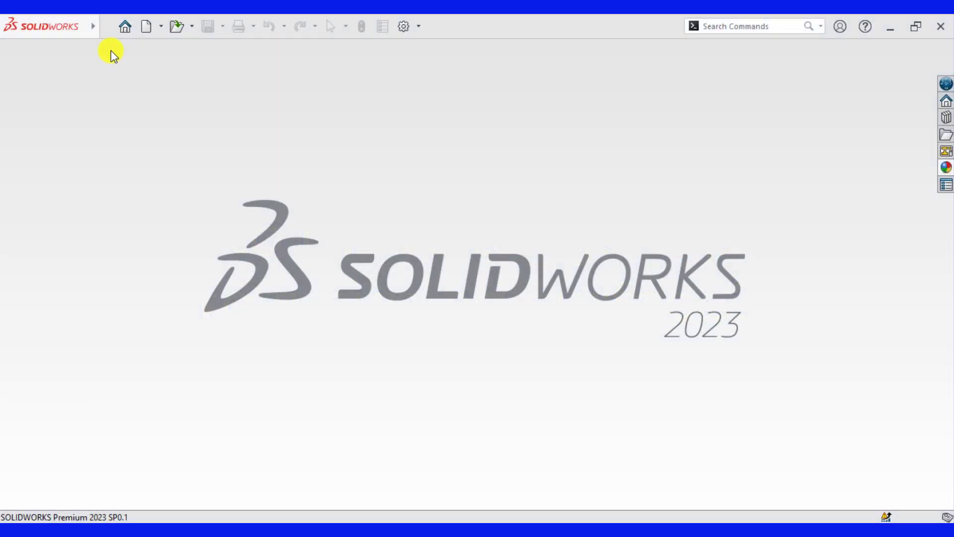
# Create a new part document, Part7, and apply the Plain White background scene.
pyautogui.click(149, 26)
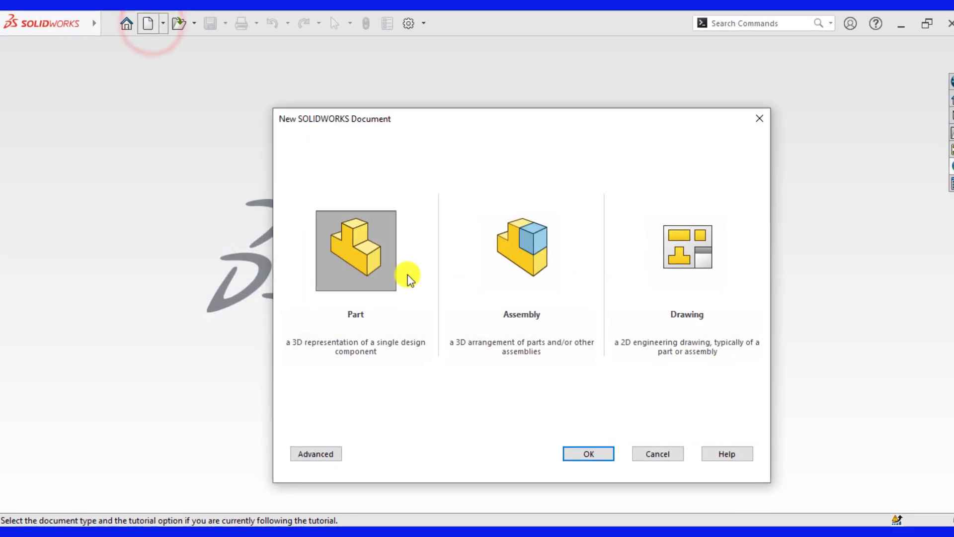
pyautogui.click(360, 255)
pyautogui.doubleClick(361, 256)
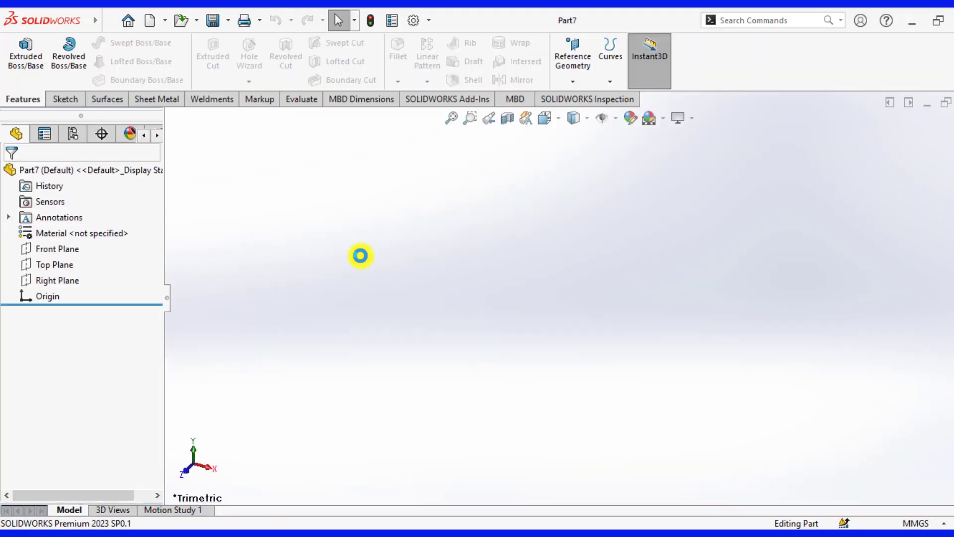
pyautogui.click(663, 119)
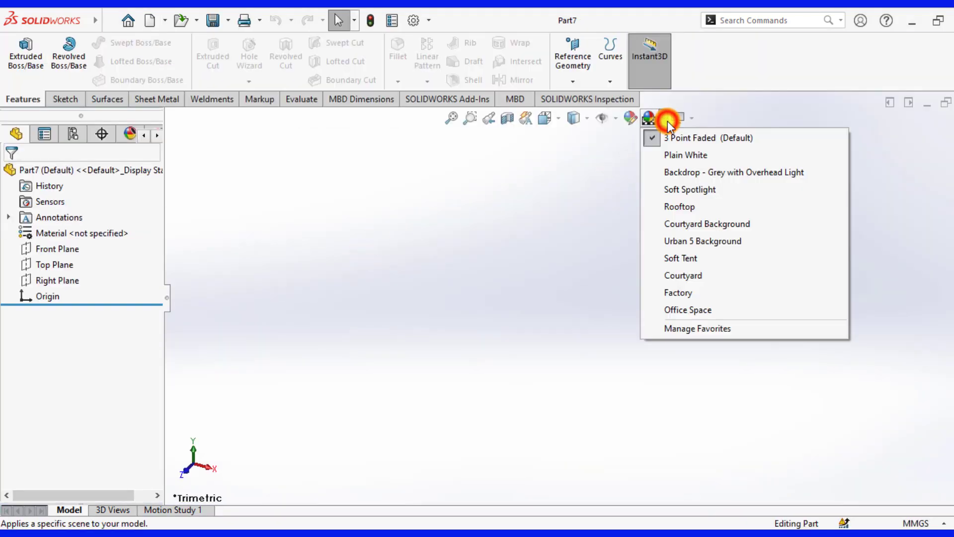
pyautogui.click(671, 155)
# On the Front Plane, sketch a 120 mm diameter circle centred on the origin.
pyautogui.click(68, 248)
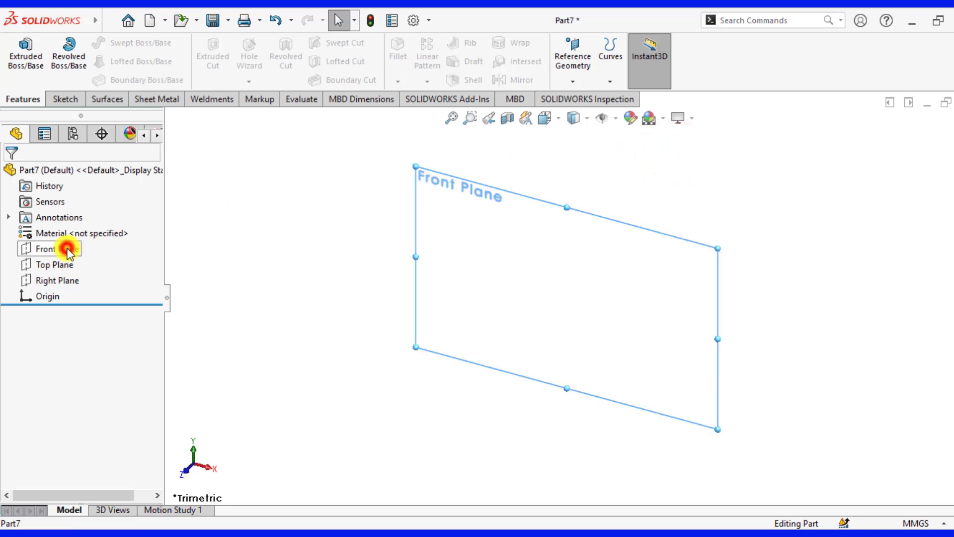
pyautogui.click(85, 228)
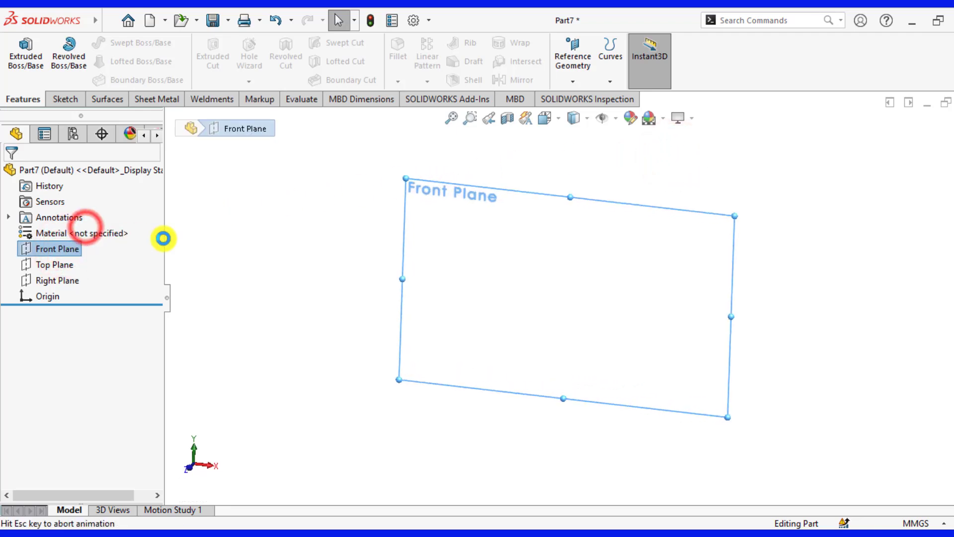
pyautogui.click(299, 239)
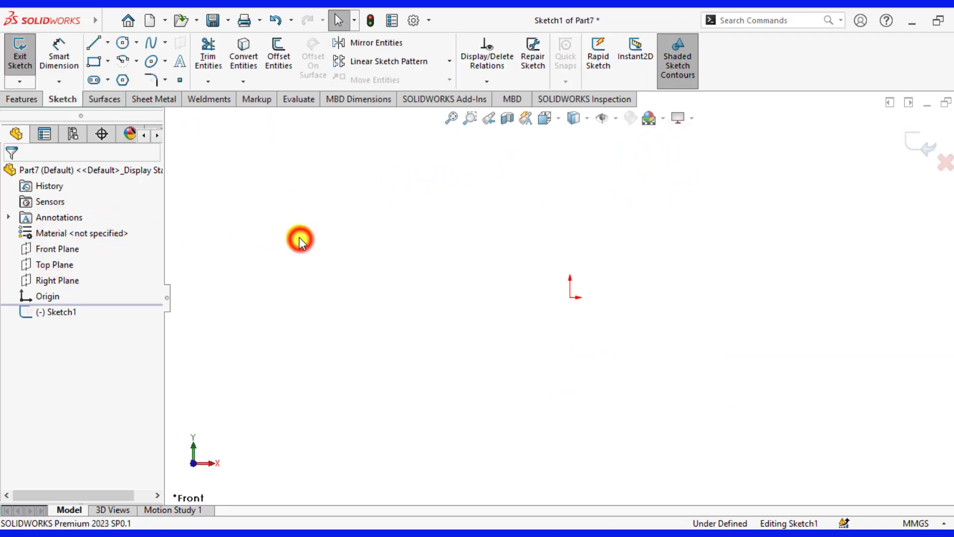
pyautogui.click(122, 43)
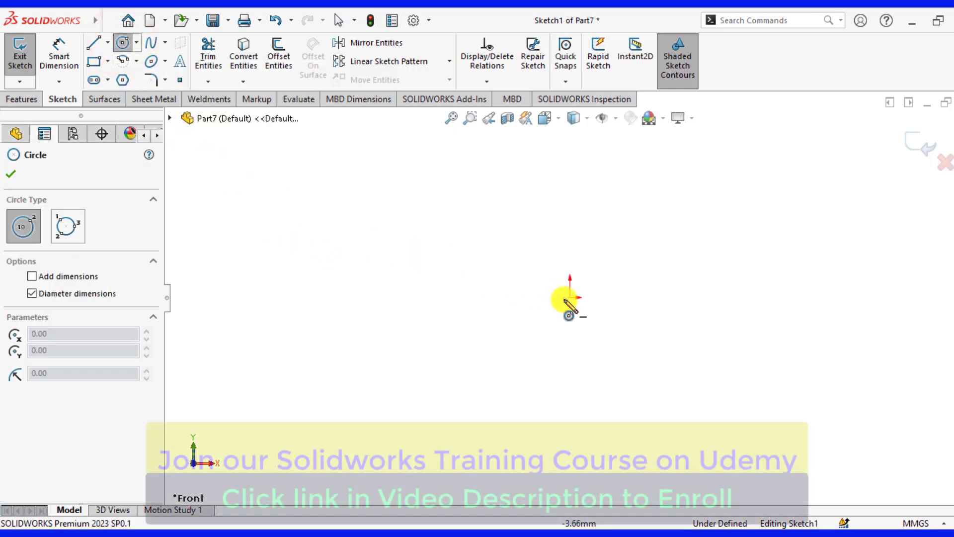
pyautogui.click(569, 298)
pyautogui.write('120')
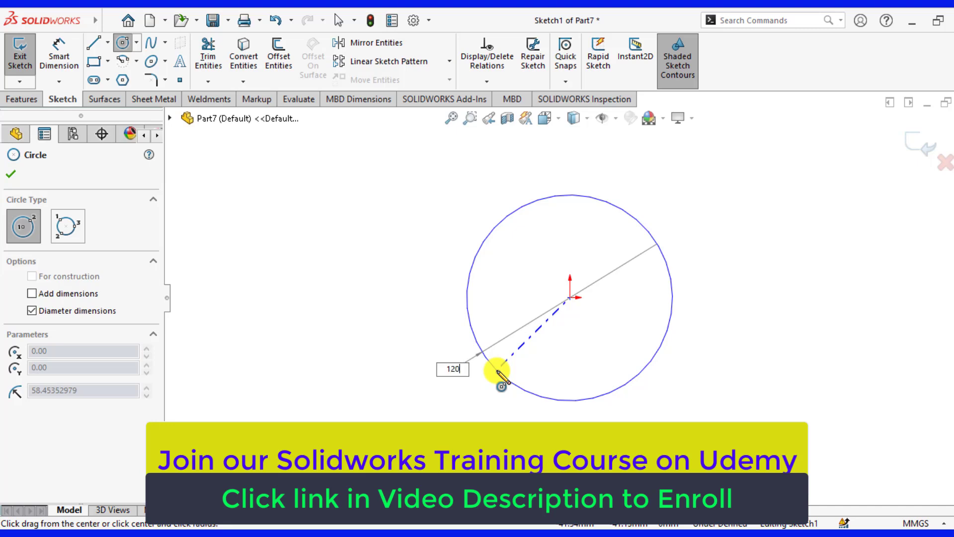
pyautogui.press('Return')
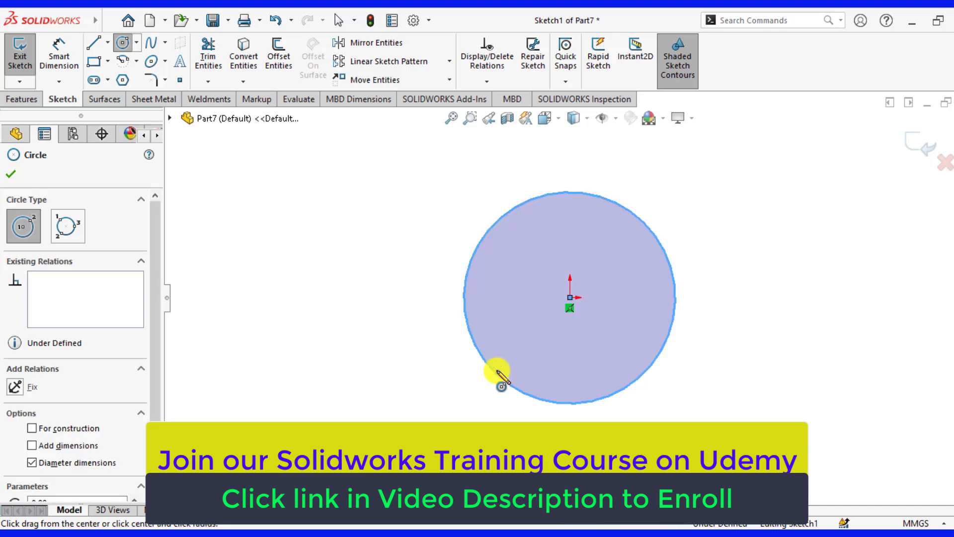
pyautogui.press('Escape')
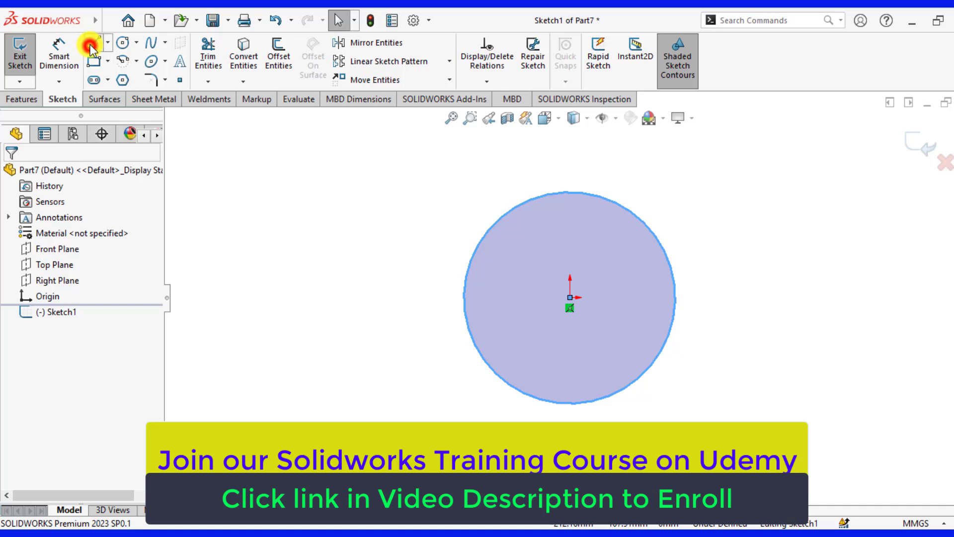
# Draw a horizontal diameter line across the circle from edge to edge.
pyautogui.click(91, 43)
pyautogui.click(463, 298)
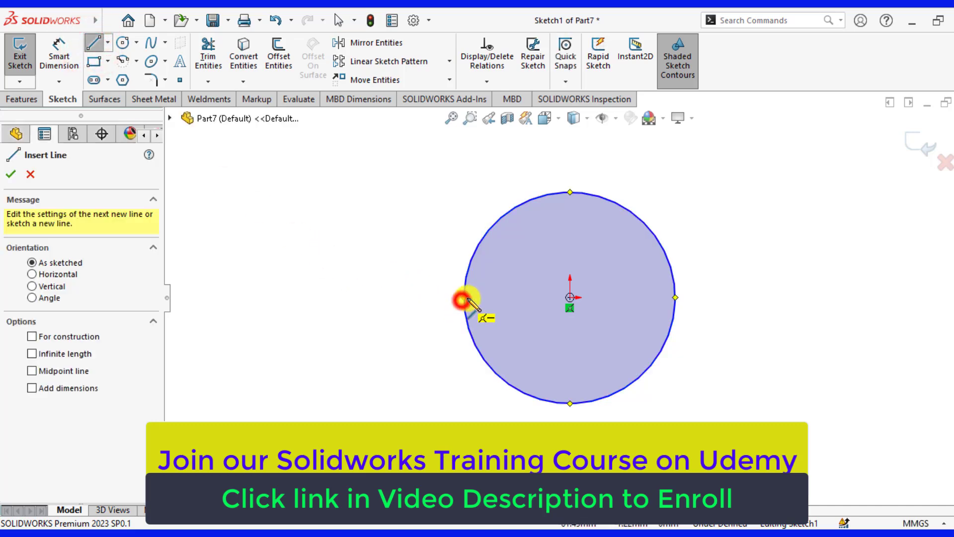
pyautogui.click(675, 298)
pyautogui.press('Escape')
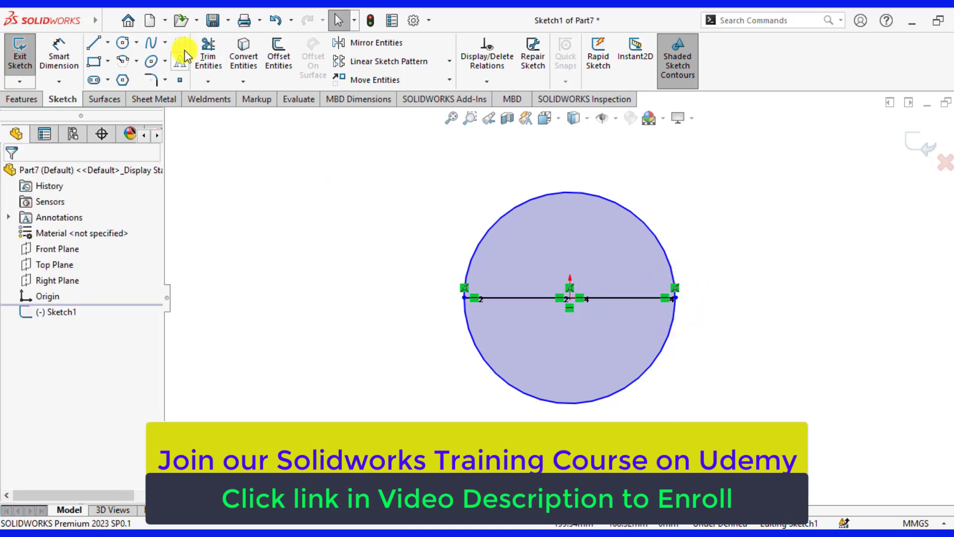
# Trim away the lower arc to leave a closed half-circle, then exit the sketch.
pyautogui.click(202, 54)
pyautogui.moveTo(375, 341); pyautogui.dragTo(610, 357)
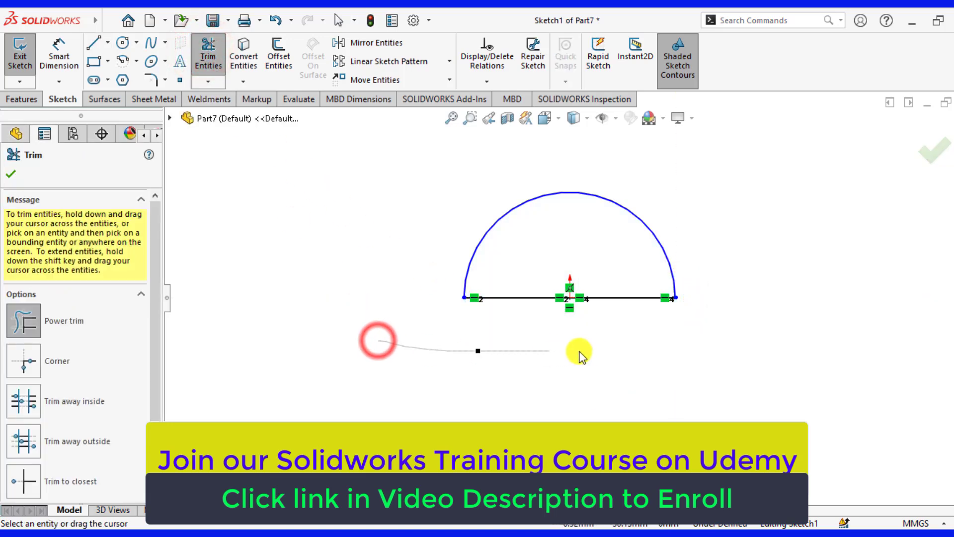
pyautogui.press('Escape')
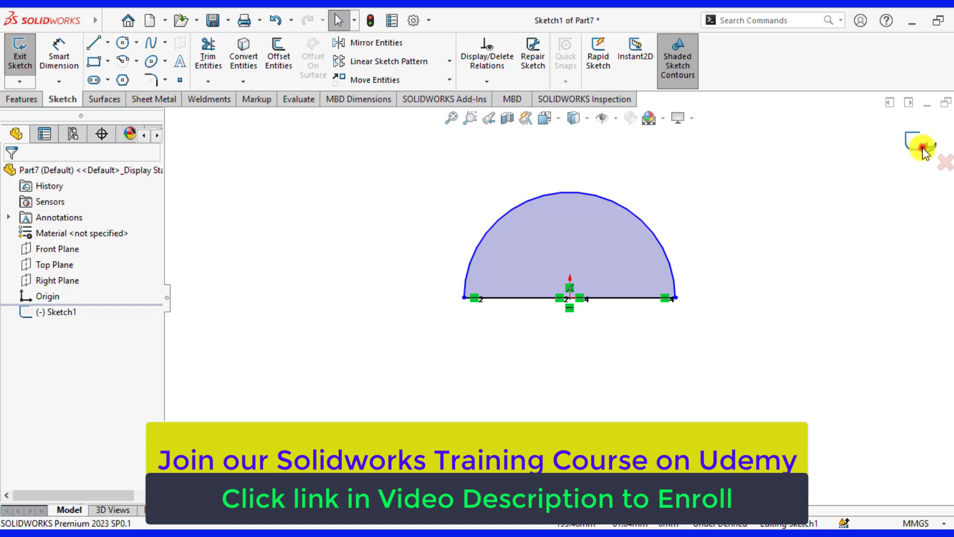
pyautogui.click(921, 149)
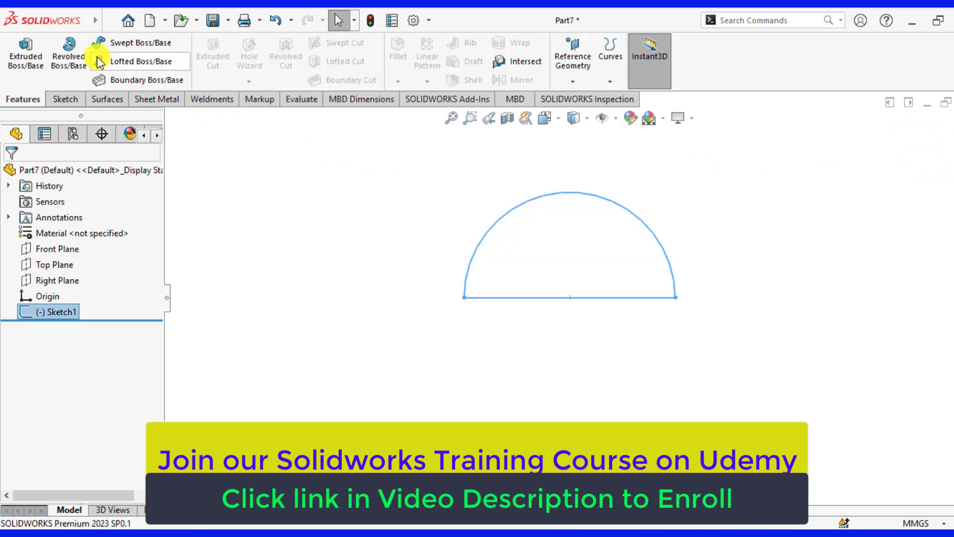
# Revolve Sketch1 about Line1 with Mid Plane at 180° to form Revolve1.
pyautogui.click(69, 54)
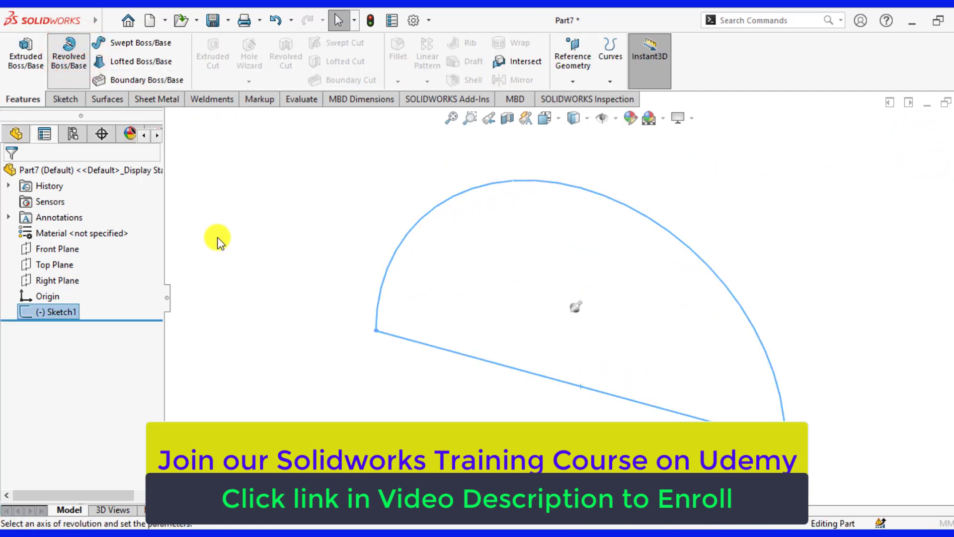
pyautogui.click(455, 354)
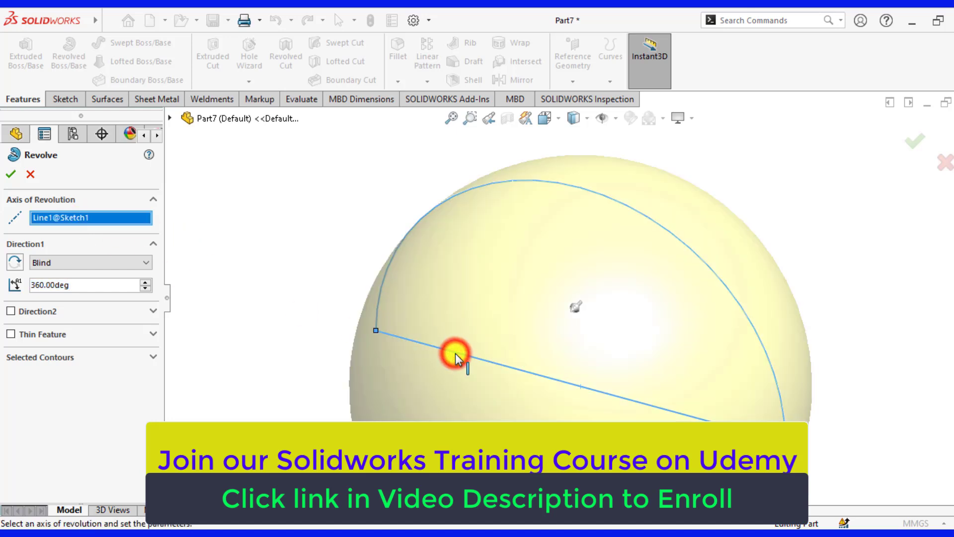
pyautogui.click(72, 272)
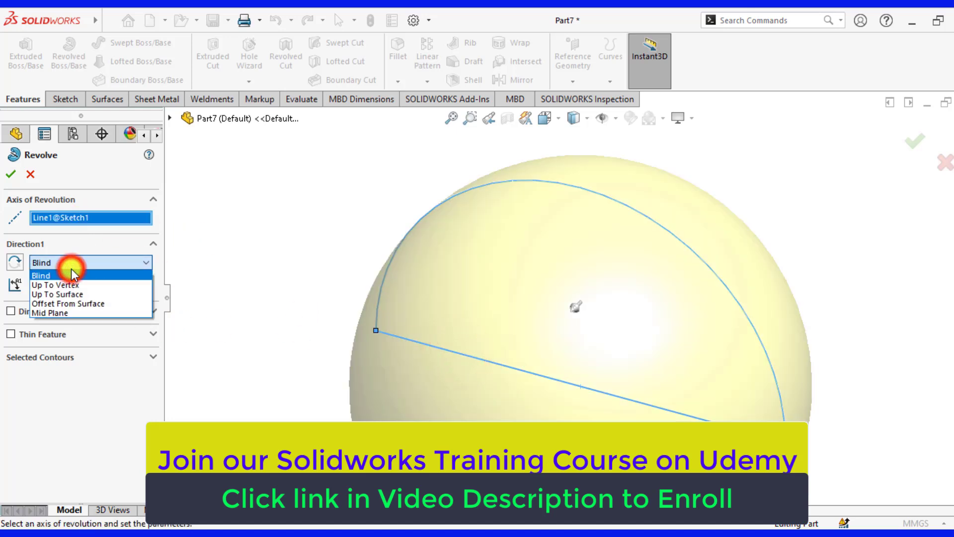
pyautogui.click(54, 311)
pyautogui.write('1')
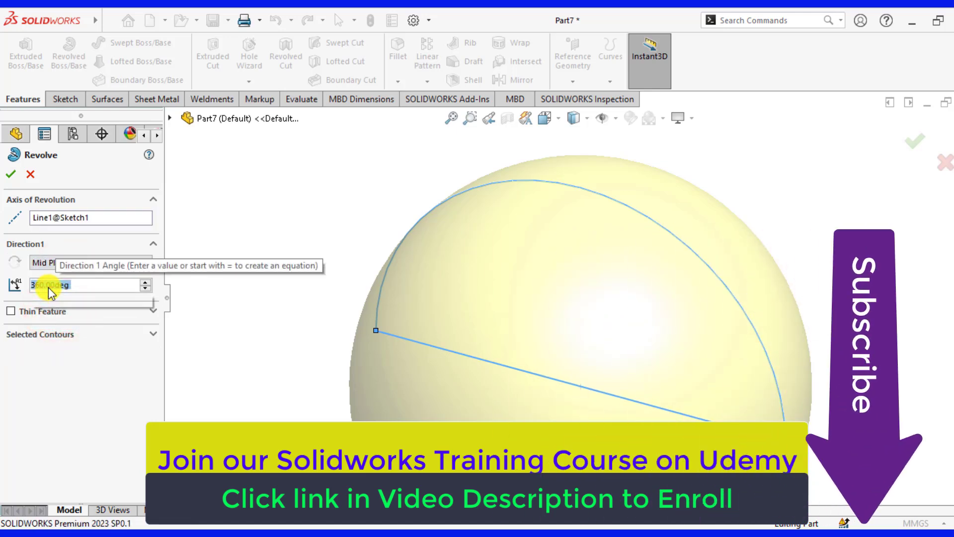
pyautogui.write('80')
pyautogui.press('Return')
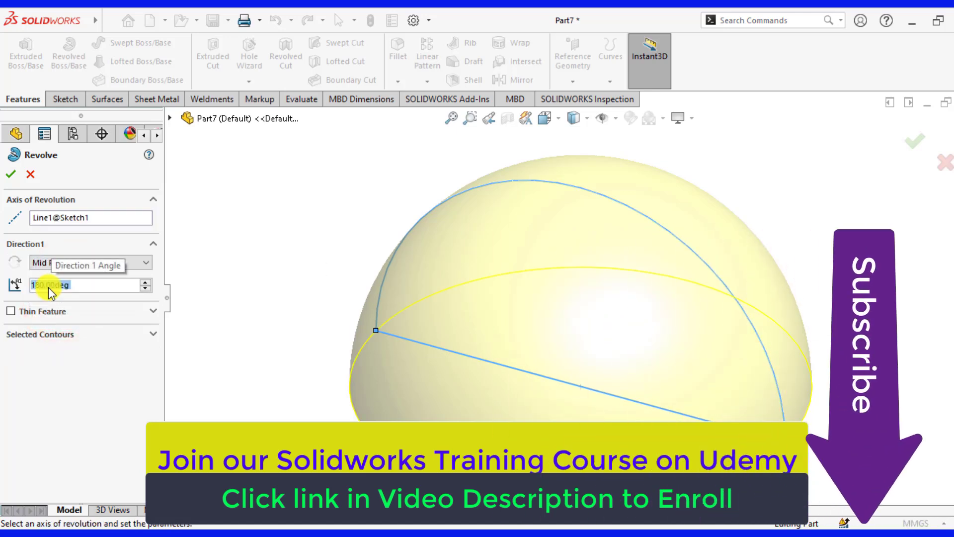
pyautogui.press('Return')
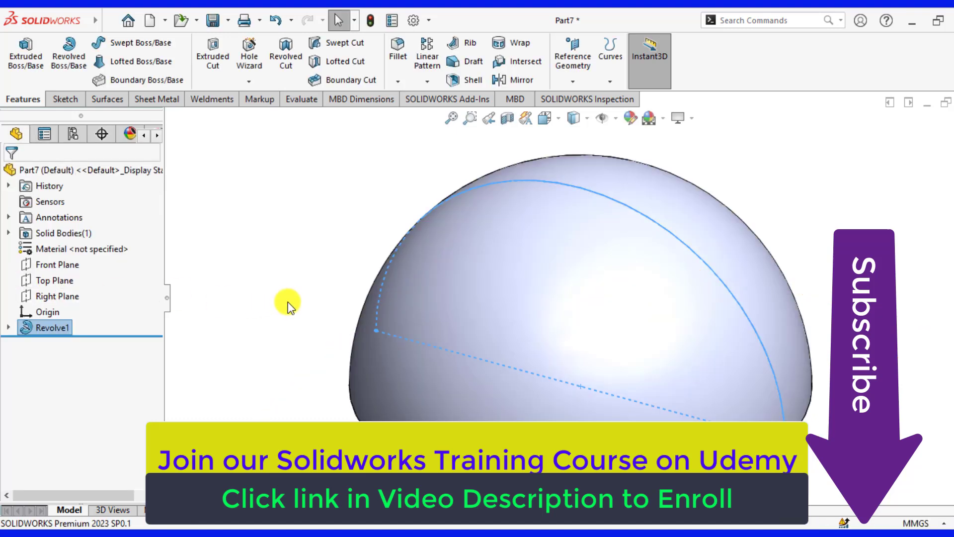
pyautogui.click(288, 299)
pyautogui.press('z')
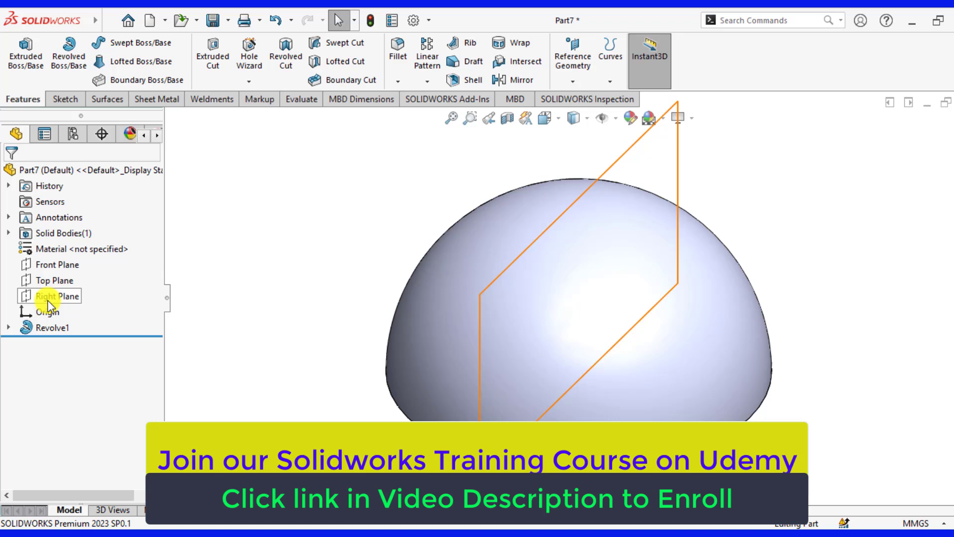
pyautogui.click(48, 298)
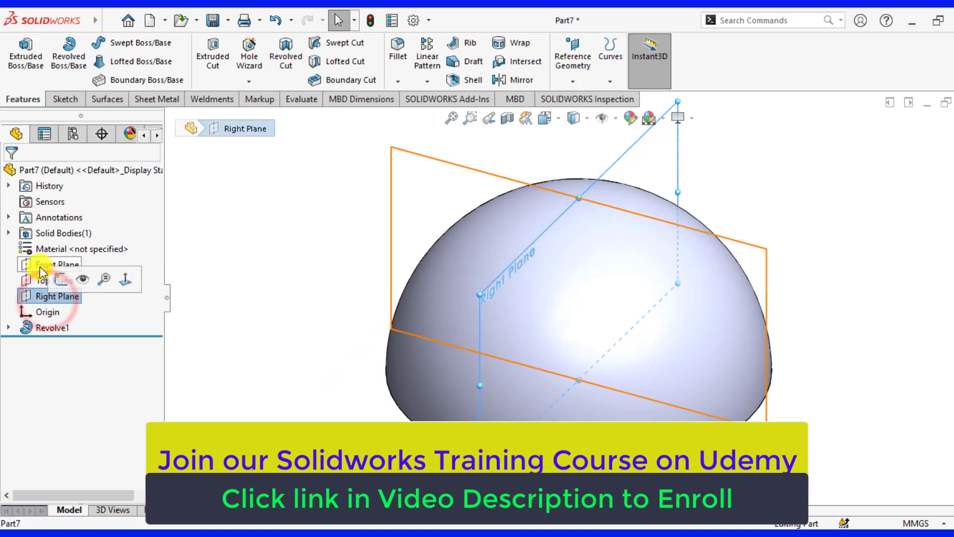
pyautogui.click(40, 281)
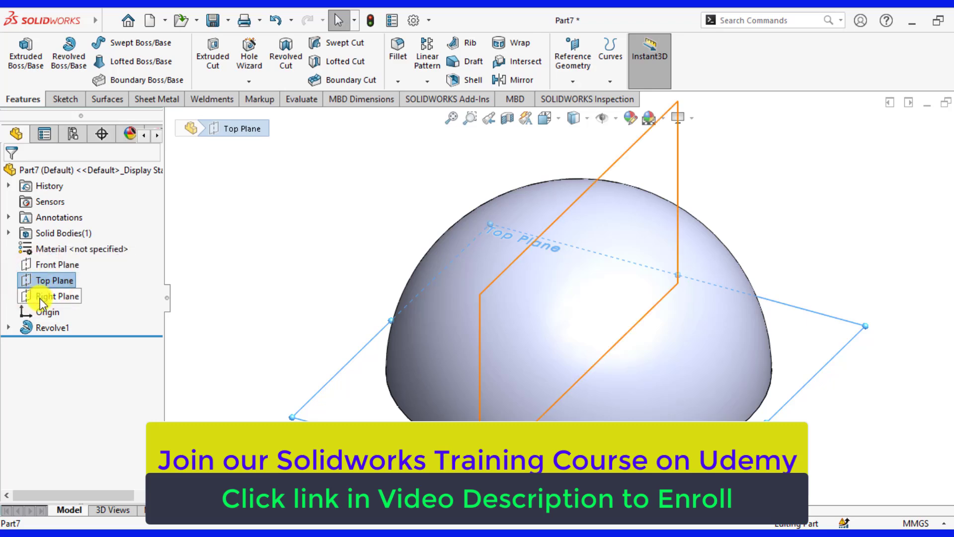
pyautogui.click(40, 298)
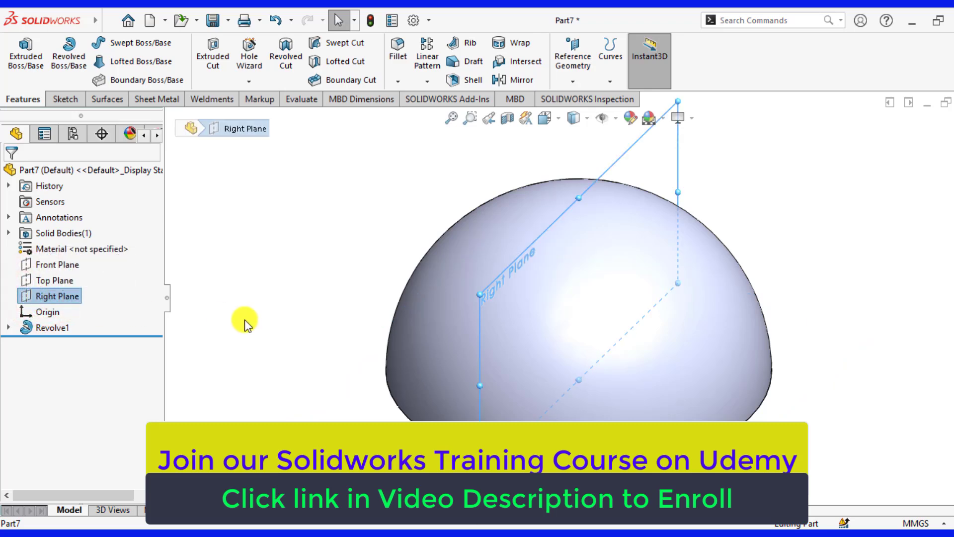
pyautogui.moveTo(337, 328)
pyautogui.mouseDown(button='middle')
pyautogui.moveTo(375, 255)
pyautogui.moveTo(415, 277)
pyautogui.moveTo(382, 296)
pyautogui.mouseUp(button='middle')
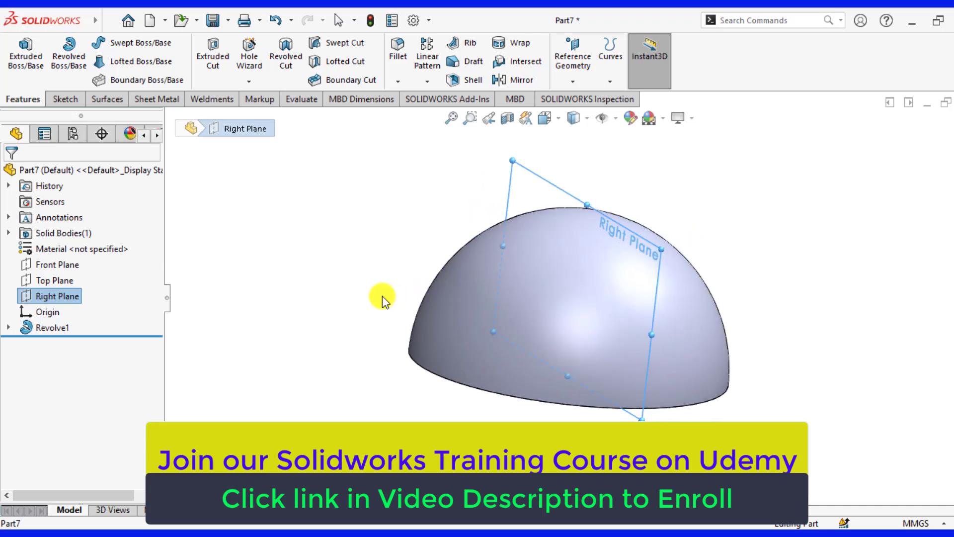
pyautogui.click(236, 286)
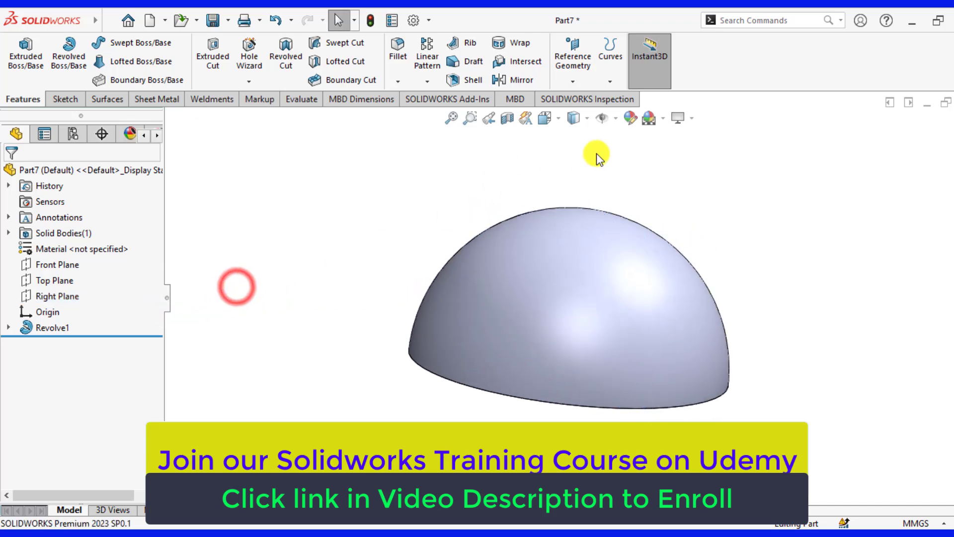
# Define a reference axis from the Right Plane and Top Plane using Two Planes.
pyautogui.click(574, 80)
pyautogui.click(572, 114)
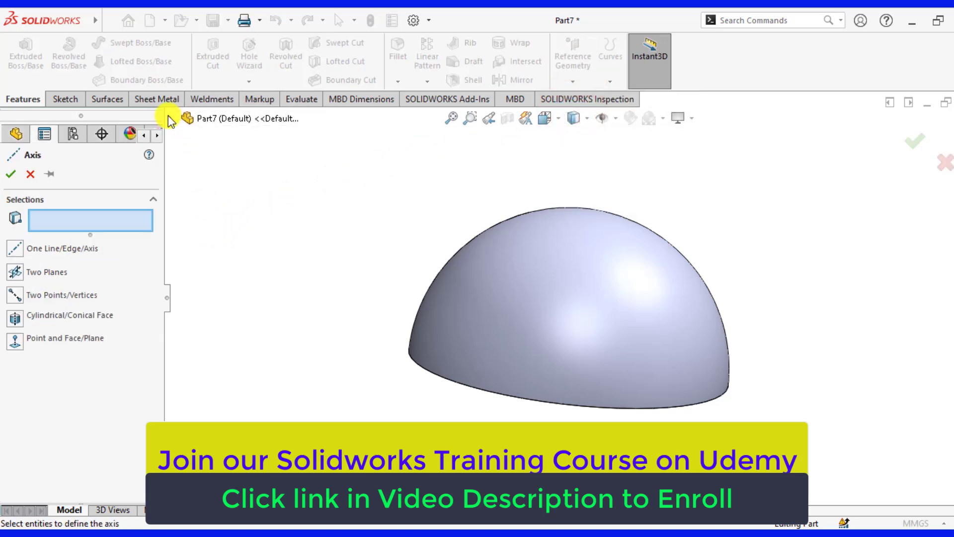
pyautogui.click(170, 118)
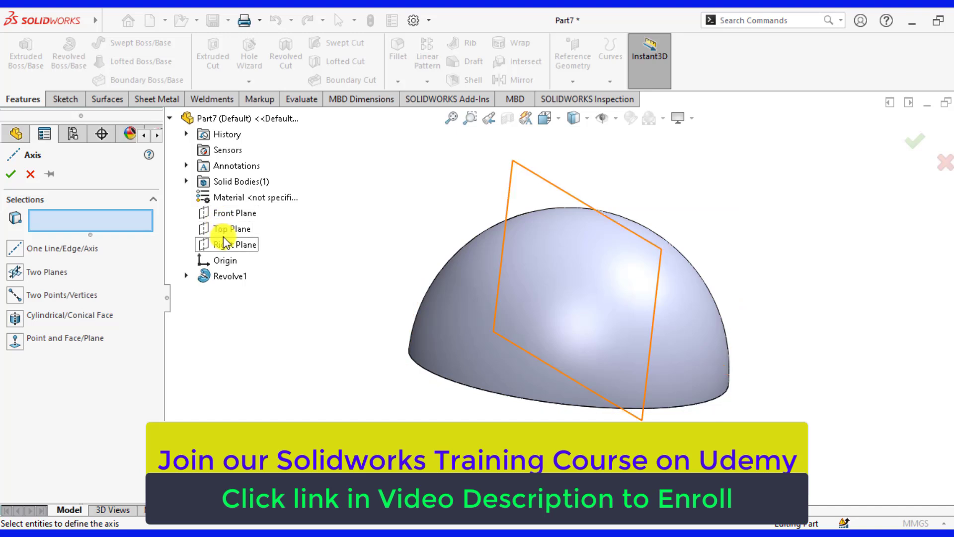
pyautogui.click(226, 245)
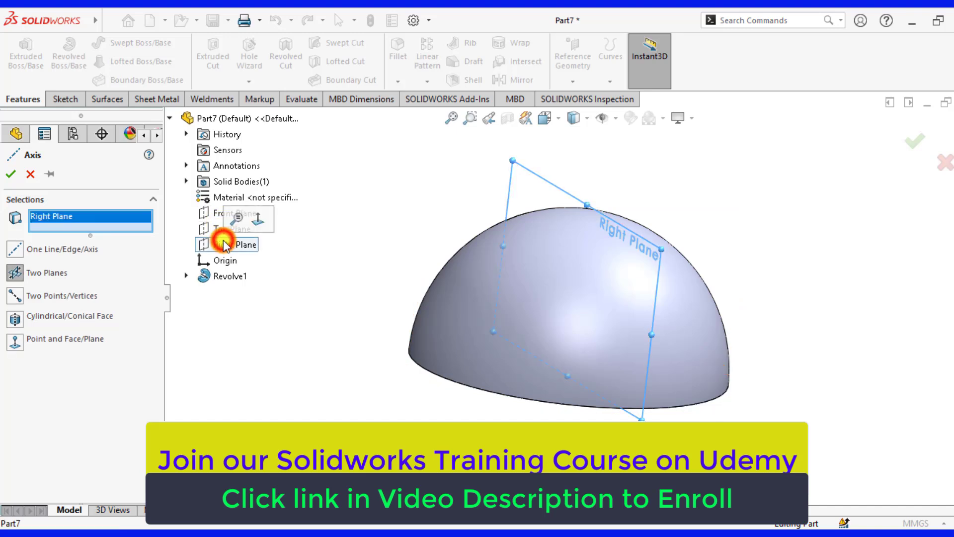
pyautogui.click(220, 228)
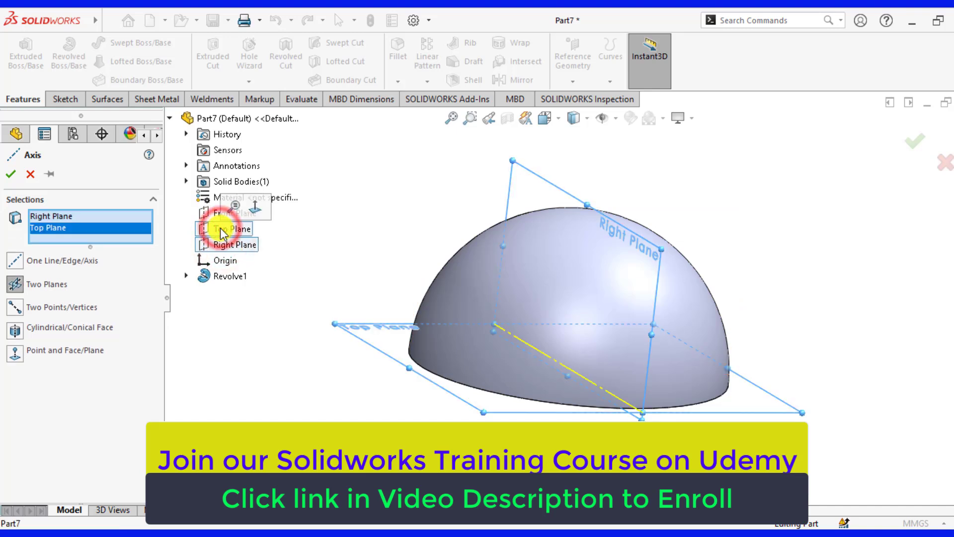
# Finish Axis1 and show the Right Plane and Top Plane around the dome.
pyautogui.click(15, 174)
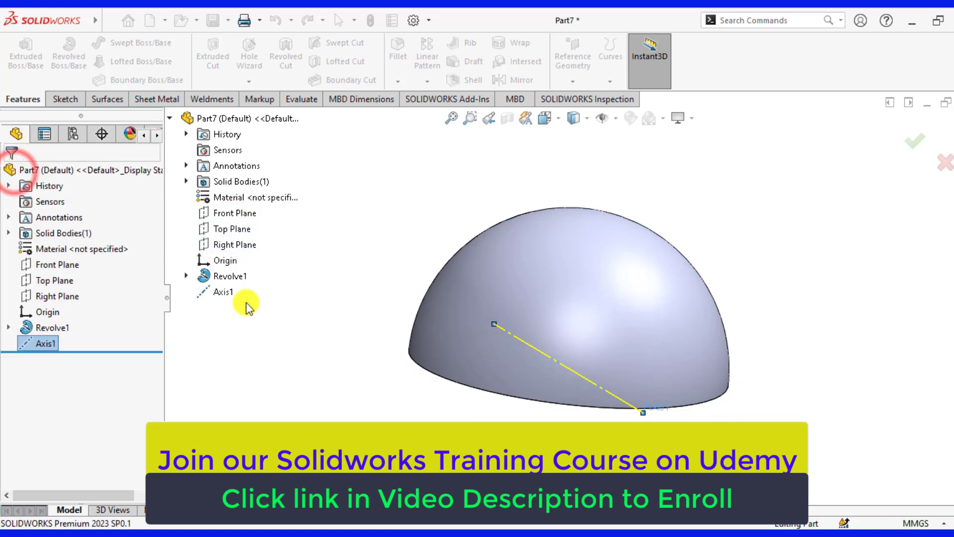
pyautogui.moveTo(303, 350)
pyautogui.mouseDown(button='middle')
pyautogui.moveTo(309, 315)
pyautogui.moveTo(304, 329)
pyautogui.mouseUp(button='middle')
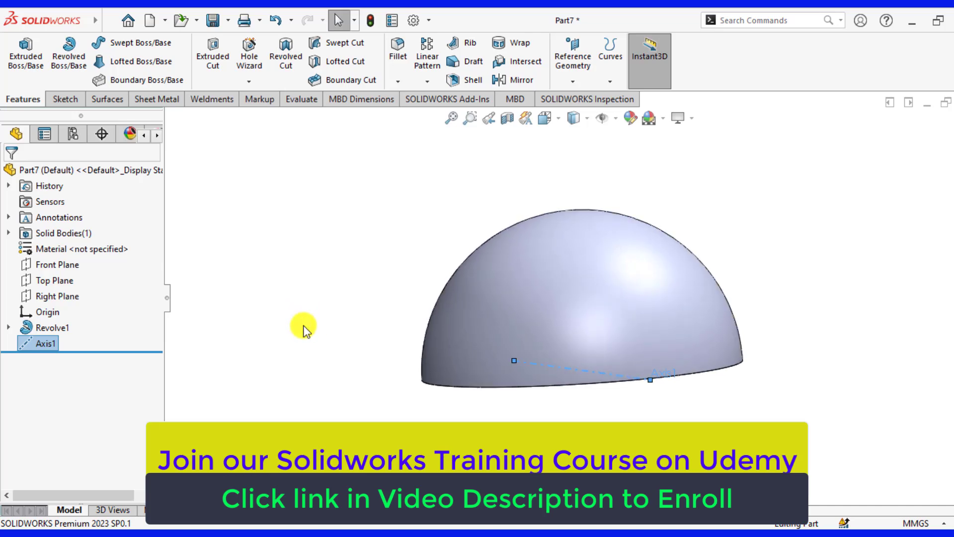
pyautogui.click(59, 297)
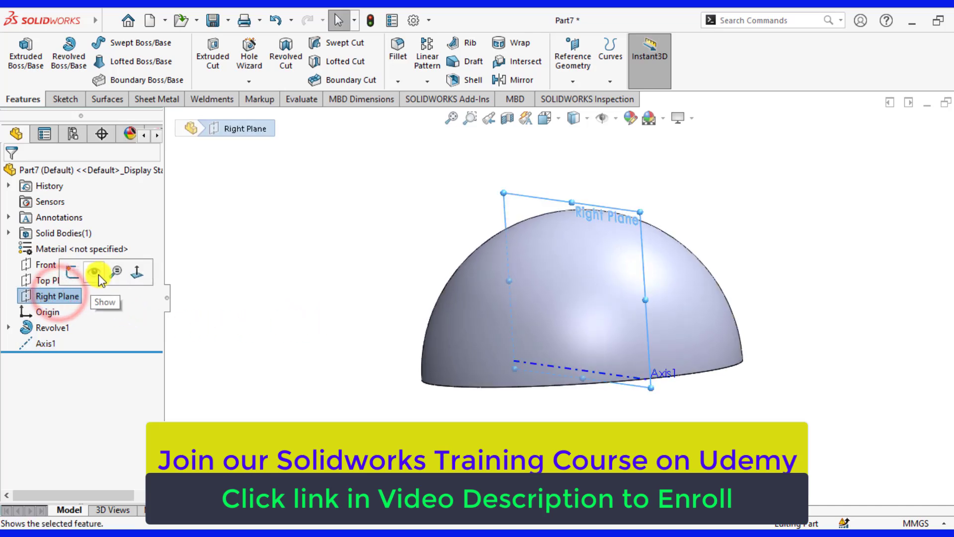
pyautogui.click(98, 273)
pyautogui.click(263, 315)
pyautogui.click(56, 280)
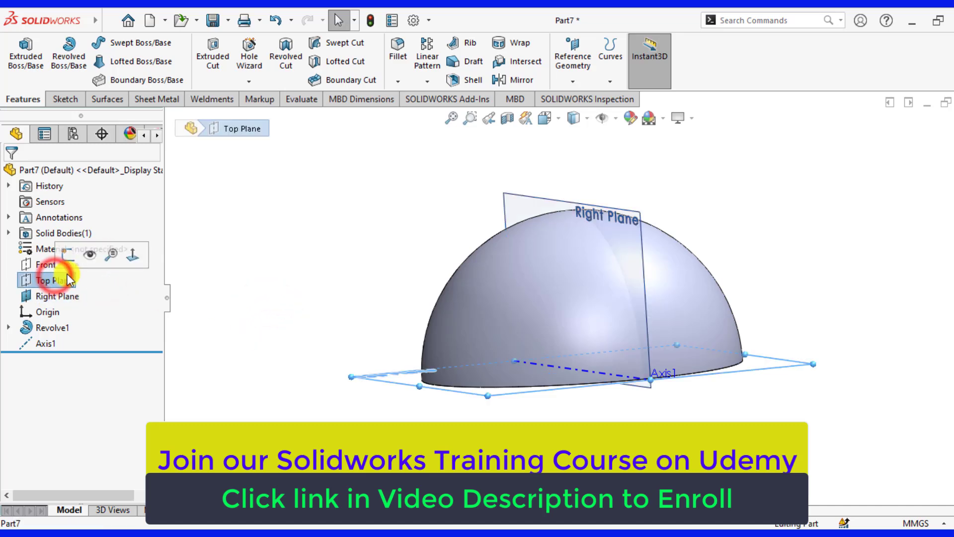
pyautogui.click(91, 256)
pyautogui.click(266, 273)
pyautogui.moveTo(264, 270); pyautogui.dragTo(273, 288, button='middle')
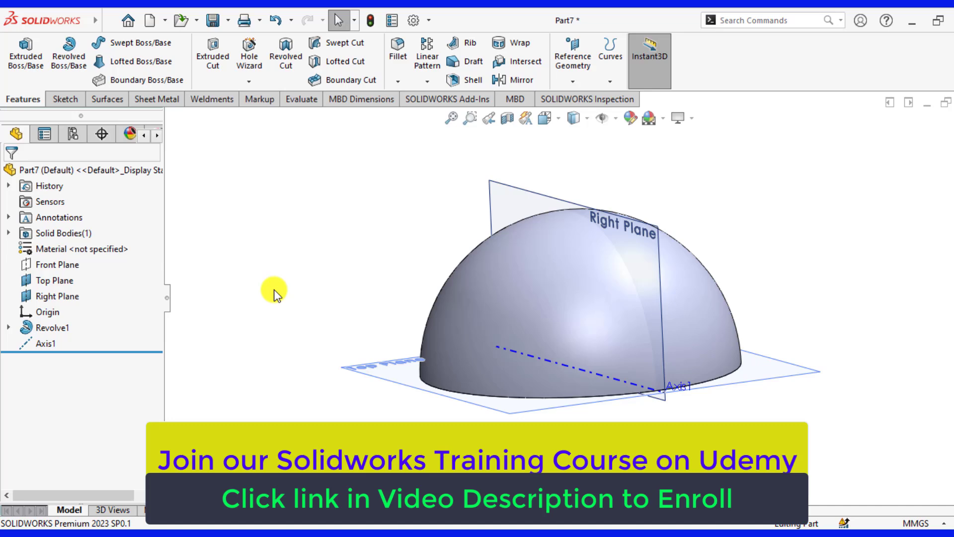
# Start a reference plane with Axis1 as first reference and Top Plane as second.
pyautogui.click(571, 87)
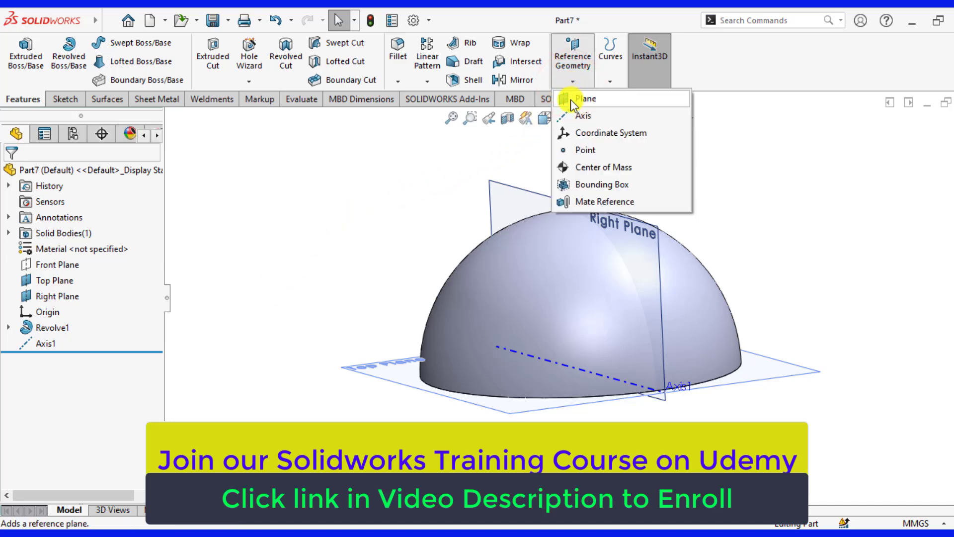
pyautogui.click(572, 101)
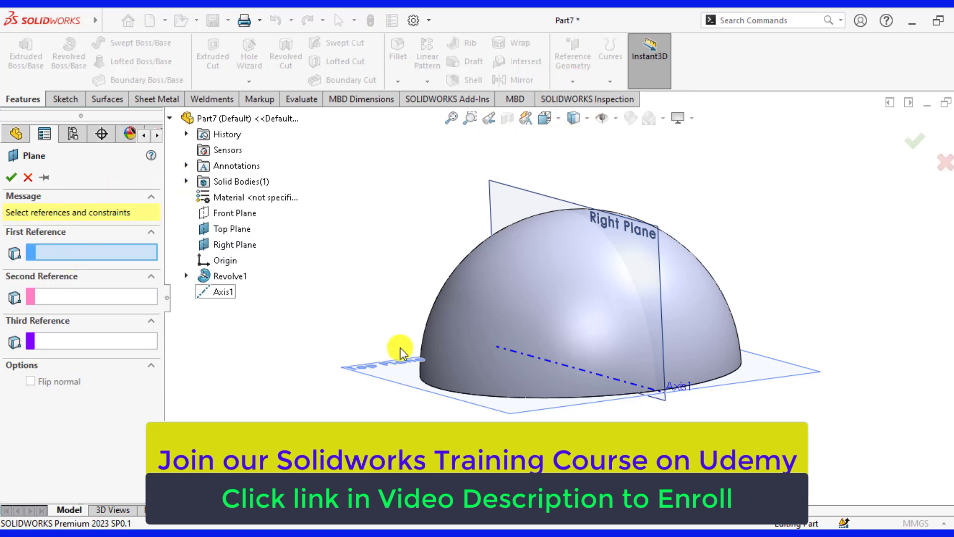
pyautogui.click(544, 358)
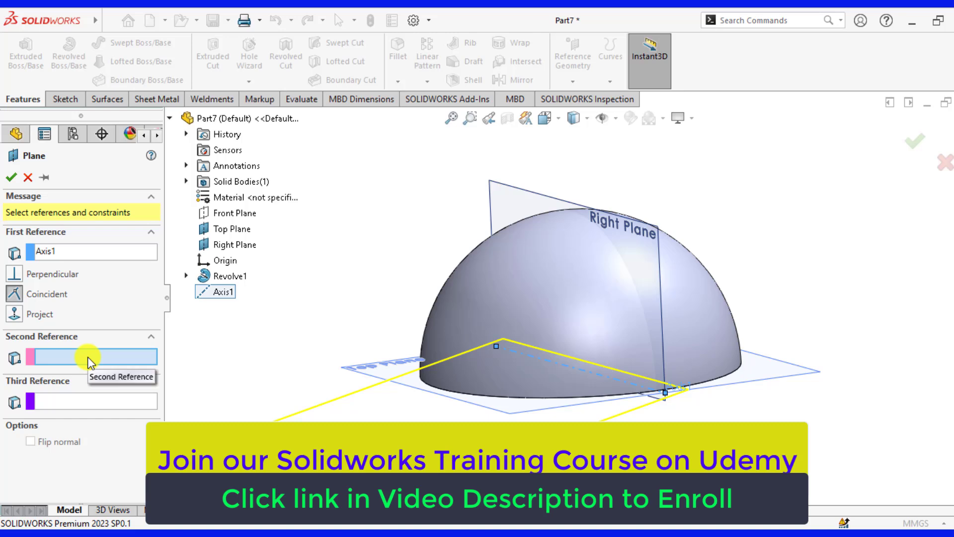
pyautogui.moveTo(404, 398); pyautogui.dragTo(406, 319, button='middle')
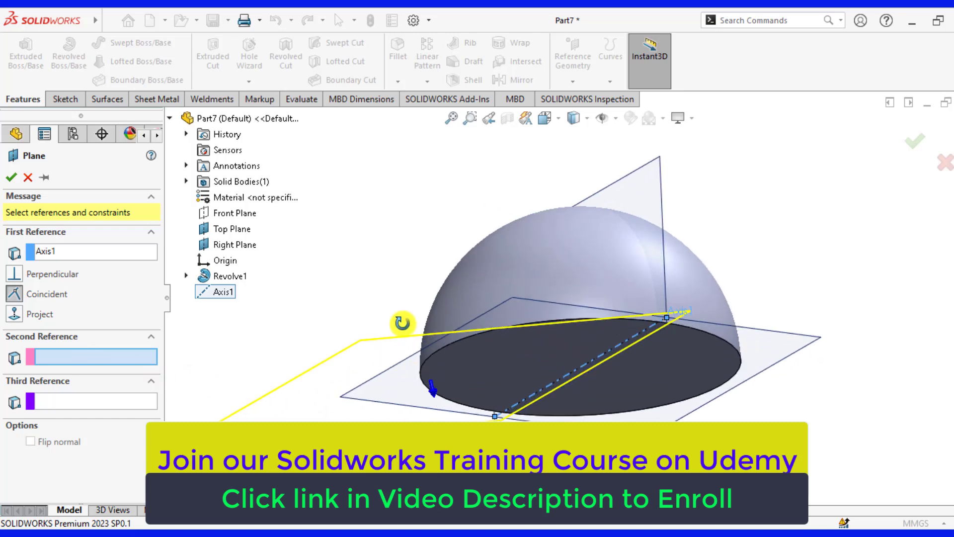
pyautogui.click(369, 385)
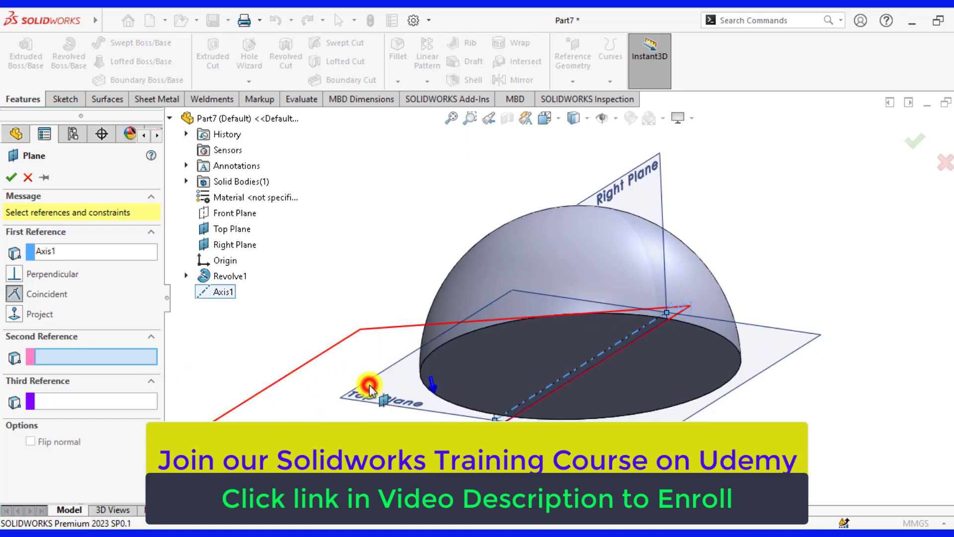
pyautogui.moveTo(402, 308); pyautogui.dragTo(405, 367, button='middle')
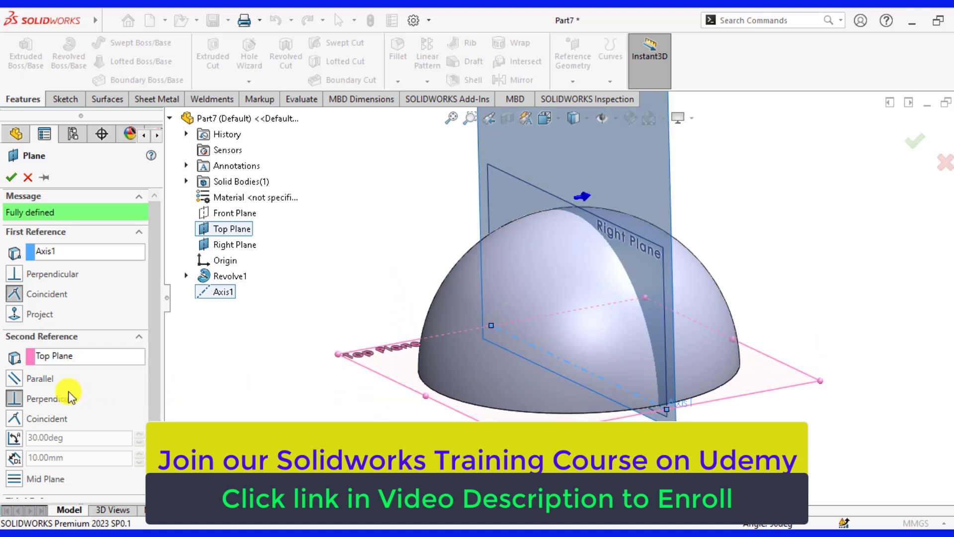
# Angle the plane 30° from the Top Plane, flip it, and create Plane1.
pyautogui.click(13, 440)
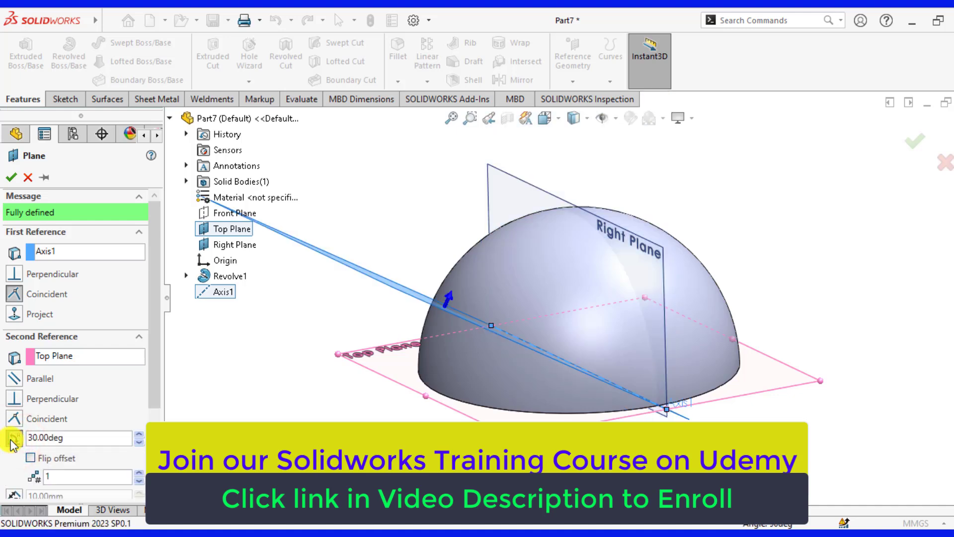
pyautogui.click(31, 458)
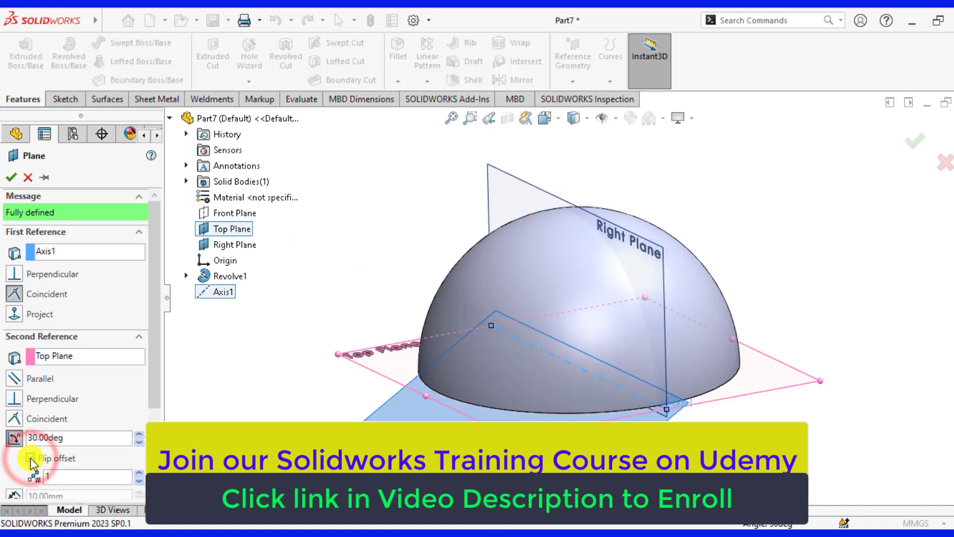
pyautogui.scroll(2, 407, 365)
pyautogui.scroll(1, 407, 362)
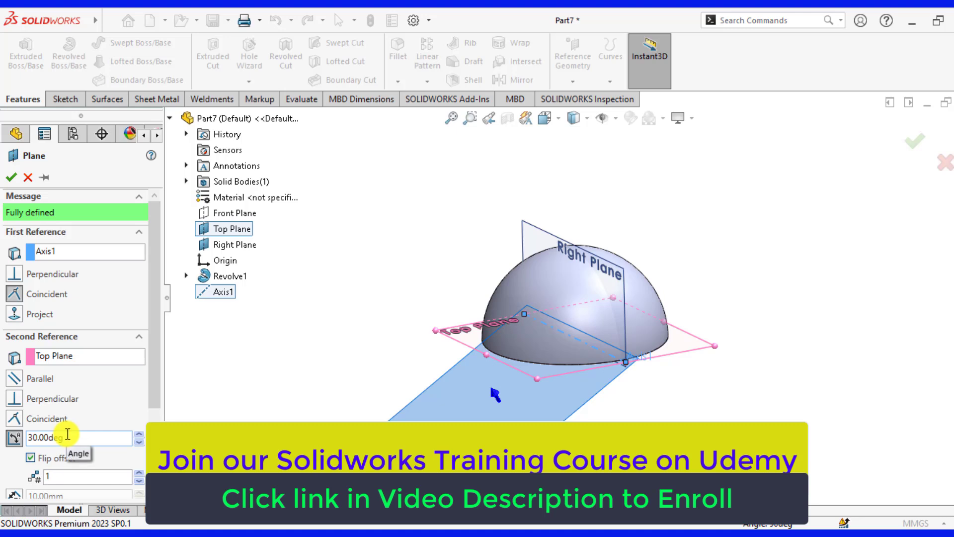
pyautogui.click(10, 178)
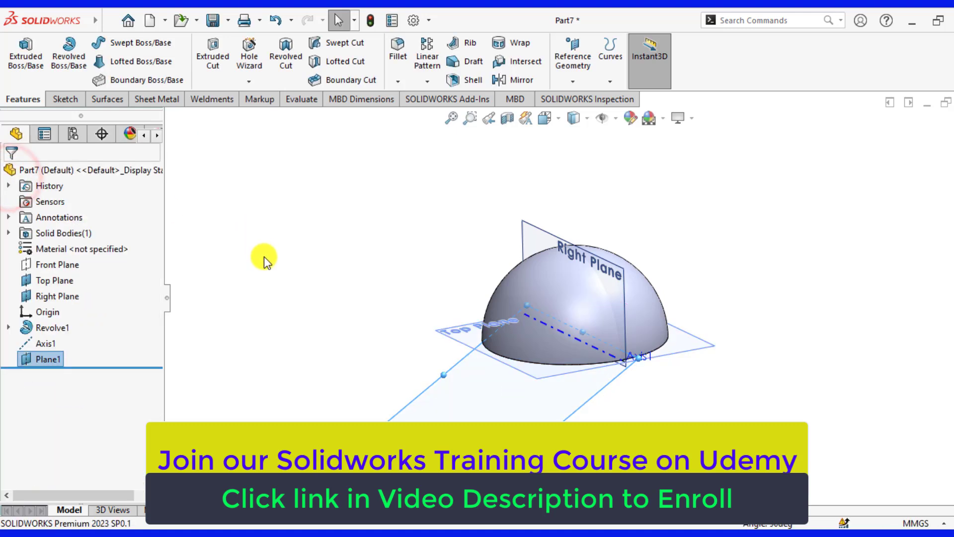
# Drag Plane1's edge handle inward so its outline fits compactly around the dome.
pyautogui.click(578, 332)
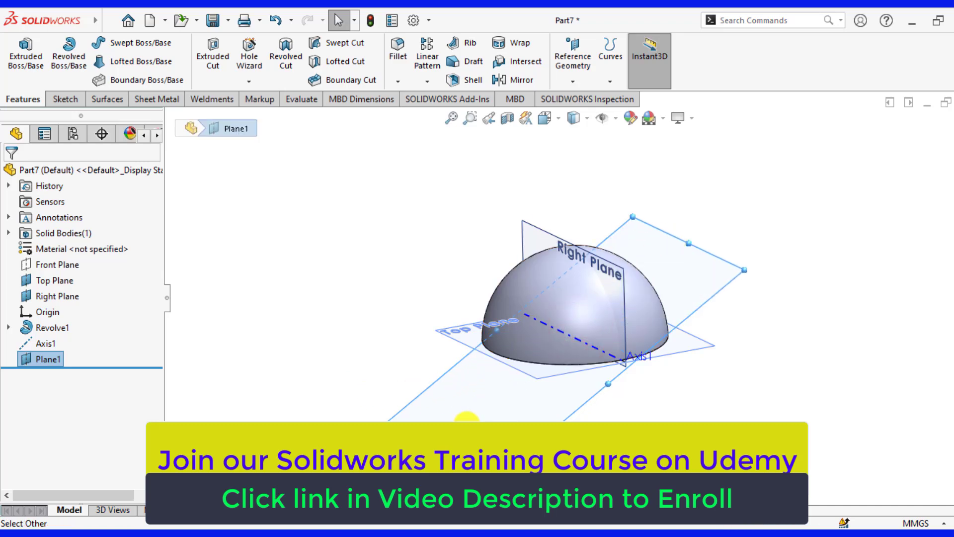
pyautogui.moveTo(475, 425); pyautogui.dragTo(485, 386)
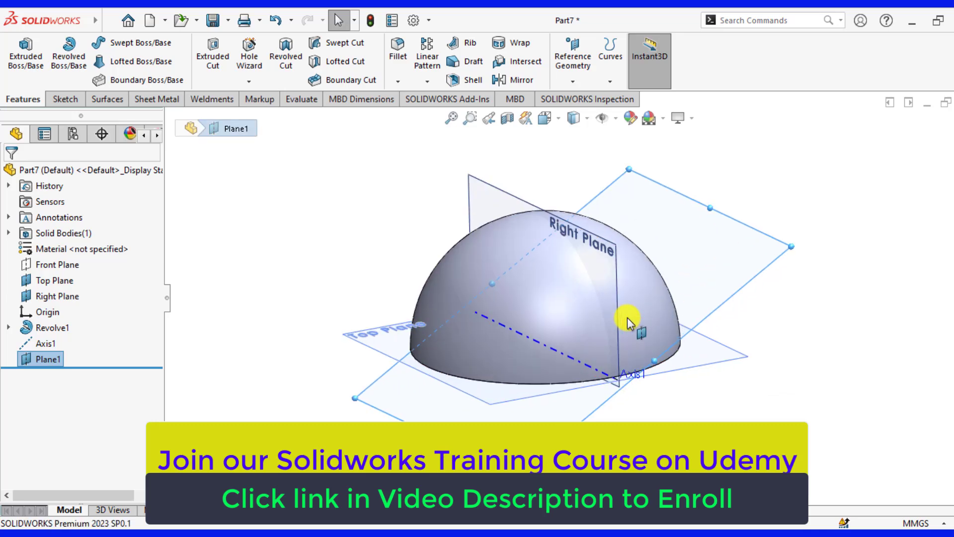
pyautogui.scroll(-3, 627, 317)
pyautogui.click(363, 245)
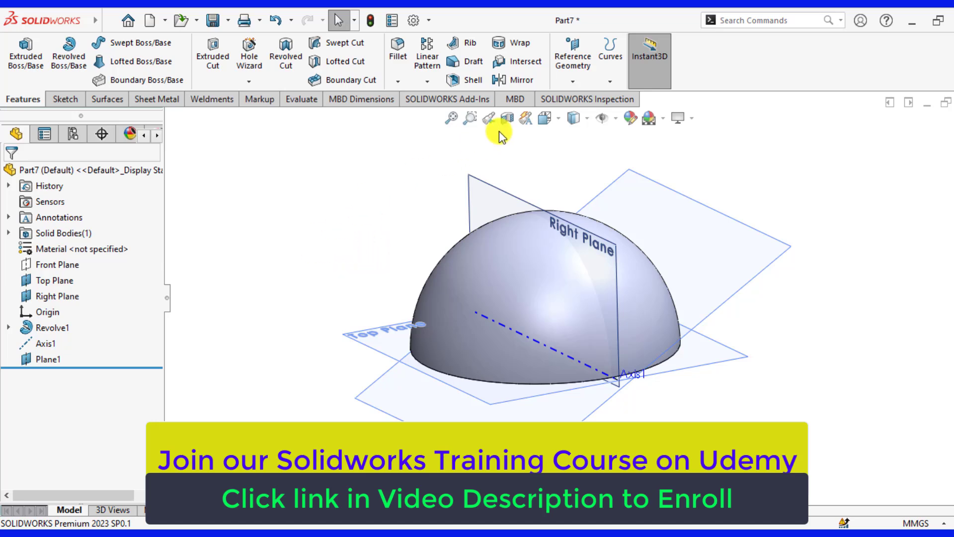
pyautogui.click(571, 82)
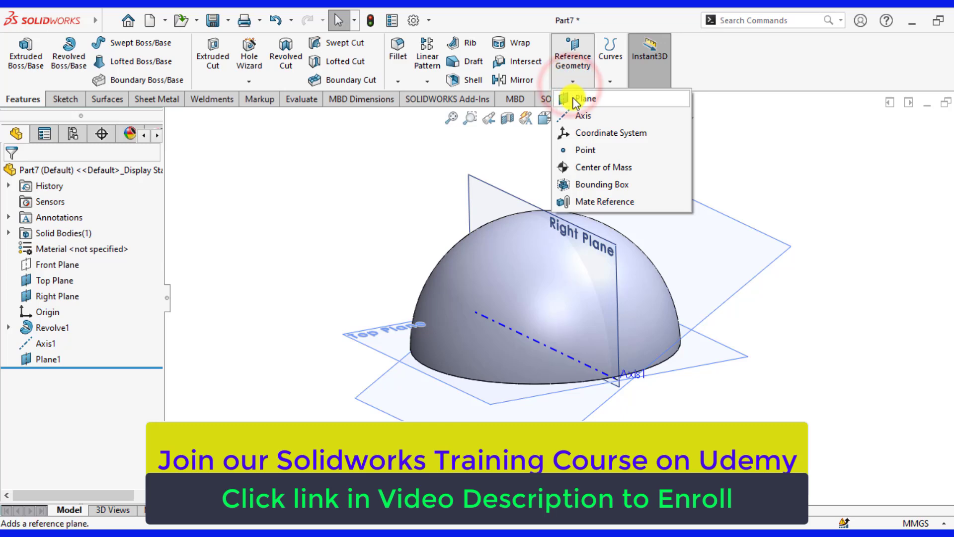
# Create Plane2 with Plane1 as parallel reference and the dome face as tangent reference.
pyautogui.click(575, 99)
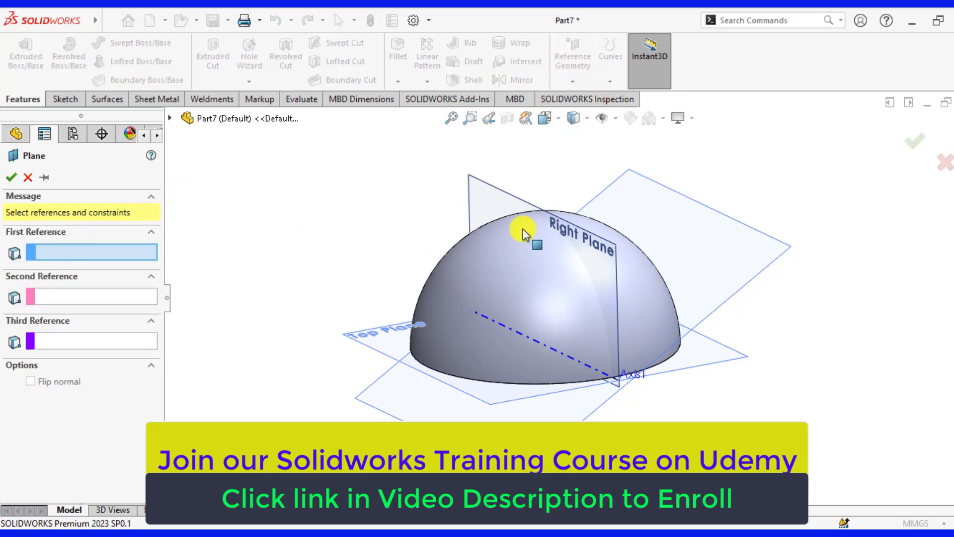
pyautogui.click(691, 200)
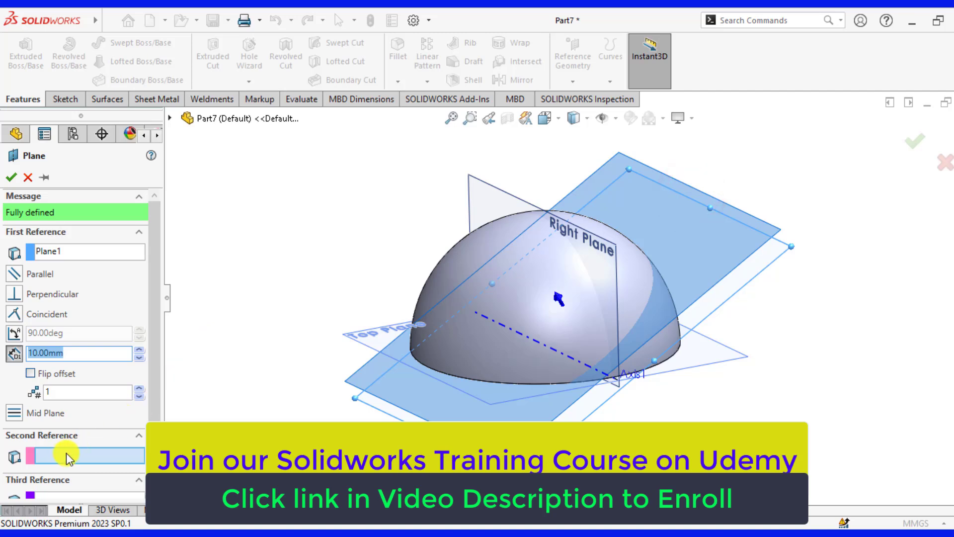
pyautogui.click(459, 258)
pyautogui.moveTo(358, 269)
pyautogui.mouseDown(button='middle')
pyautogui.moveTo(344, 264)
pyautogui.moveTo(345, 298)
pyautogui.mouseUp(button='middle')
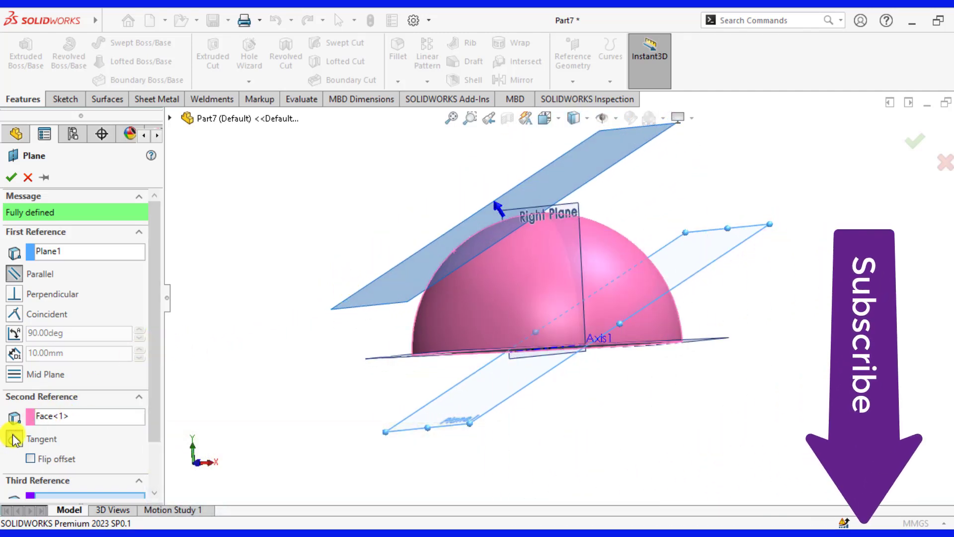
pyautogui.moveTo(330, 259)
pyautogui.mouseDown(button='middle')
pyautogui.moveTo(345, 292)
pyautogui.moveTo(338, 223)
pyautogui.moveTo(349, 299)
pyautogui.moveTo(336, 283)
pyautogui.mouseUp(button='middle')
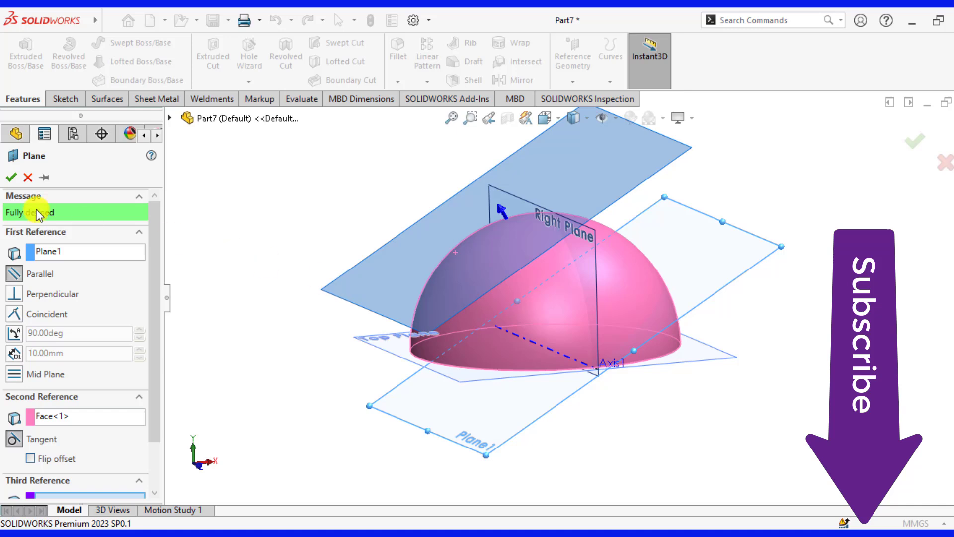
pyautogui.click(11, 177)
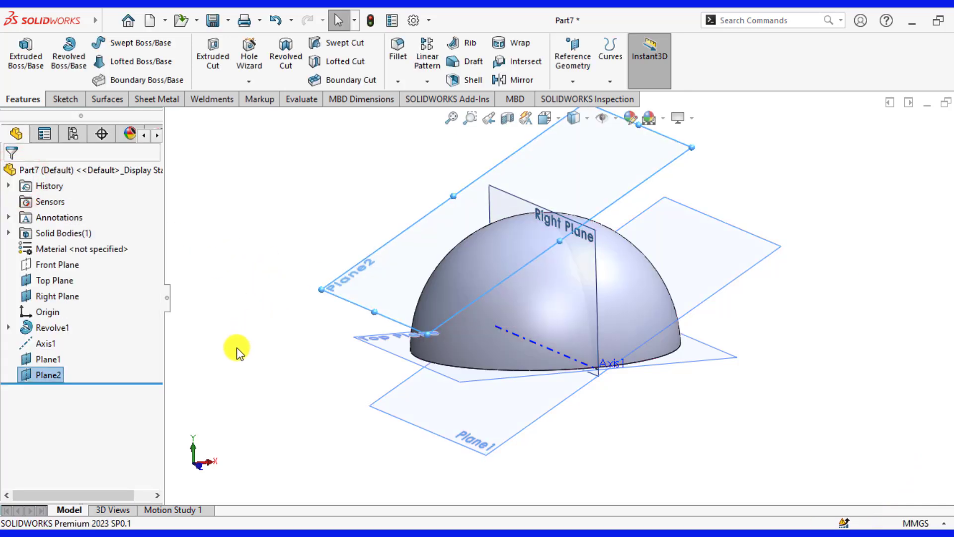
pyautogui.moveTo(237, 347)
pyautogui.mouseDown(button='middle')
pyautogui.moveTo(234, 283)
pyautogui.moveTo(241, 335)
pyautogui.moveTo(228, 327)
pyautogui.moveTo(249, 353)
pyautogui.mouseUp(button='middle')
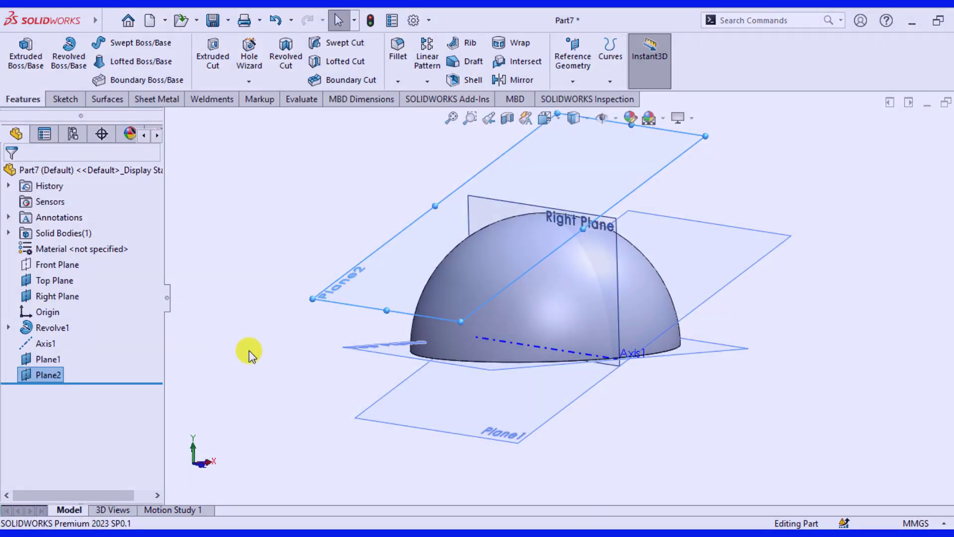